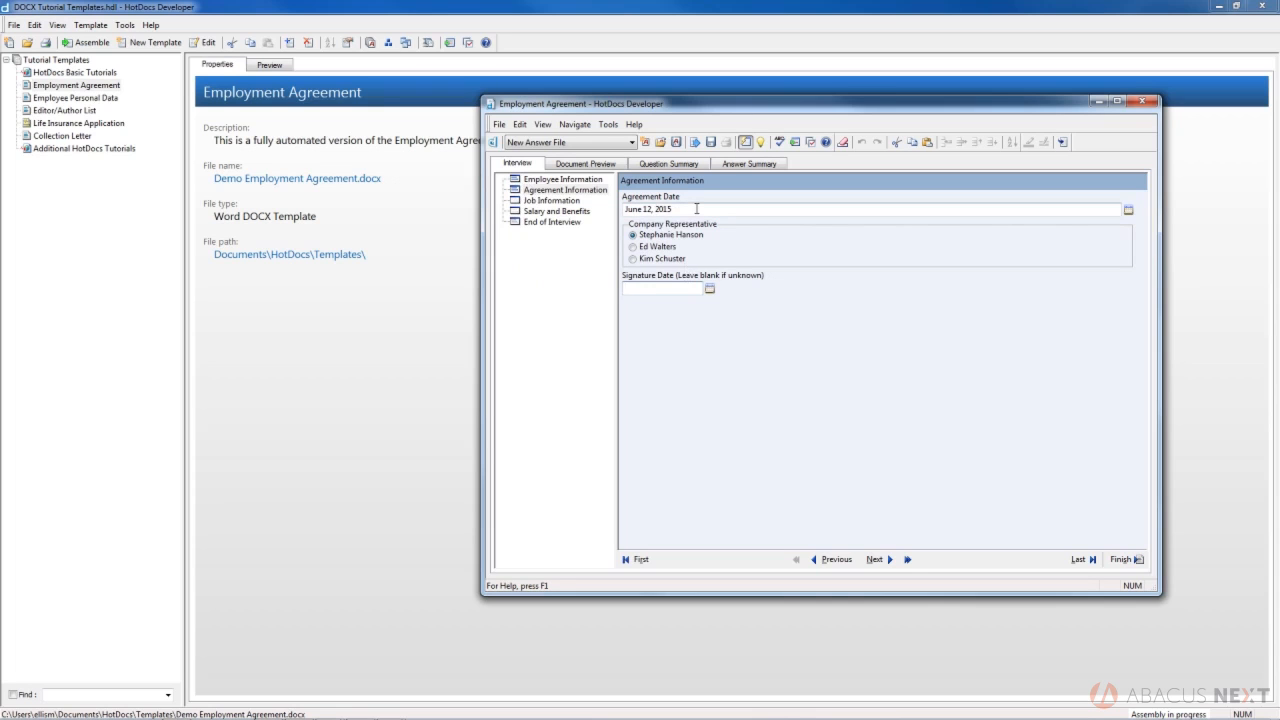
# Step: Enter today's date, June 12, 2015, as the Agreement Date again
pyautogui.click(696, 208)
pyautogui.doubleClick(696, 208)
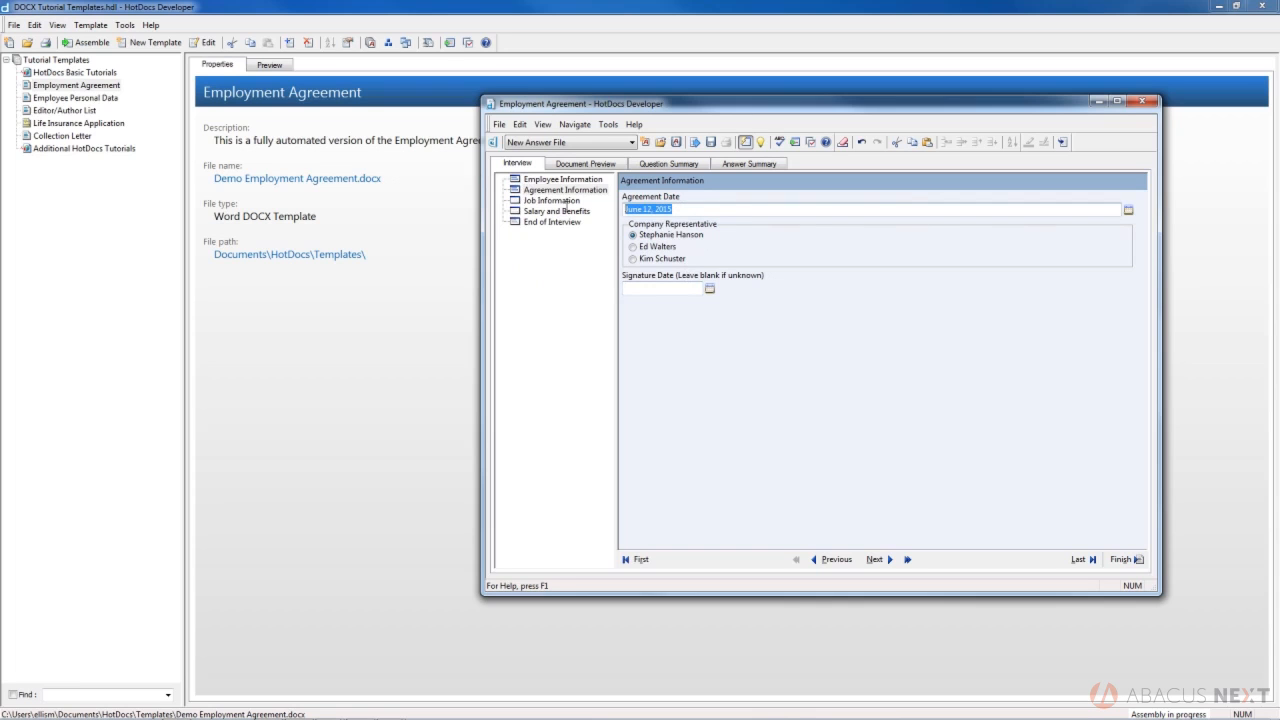
pyautogui.rightClick(648, 208)
pyautogui.click(683, 234)
pyautogui.write('t')
pyautogui.press('Tab')
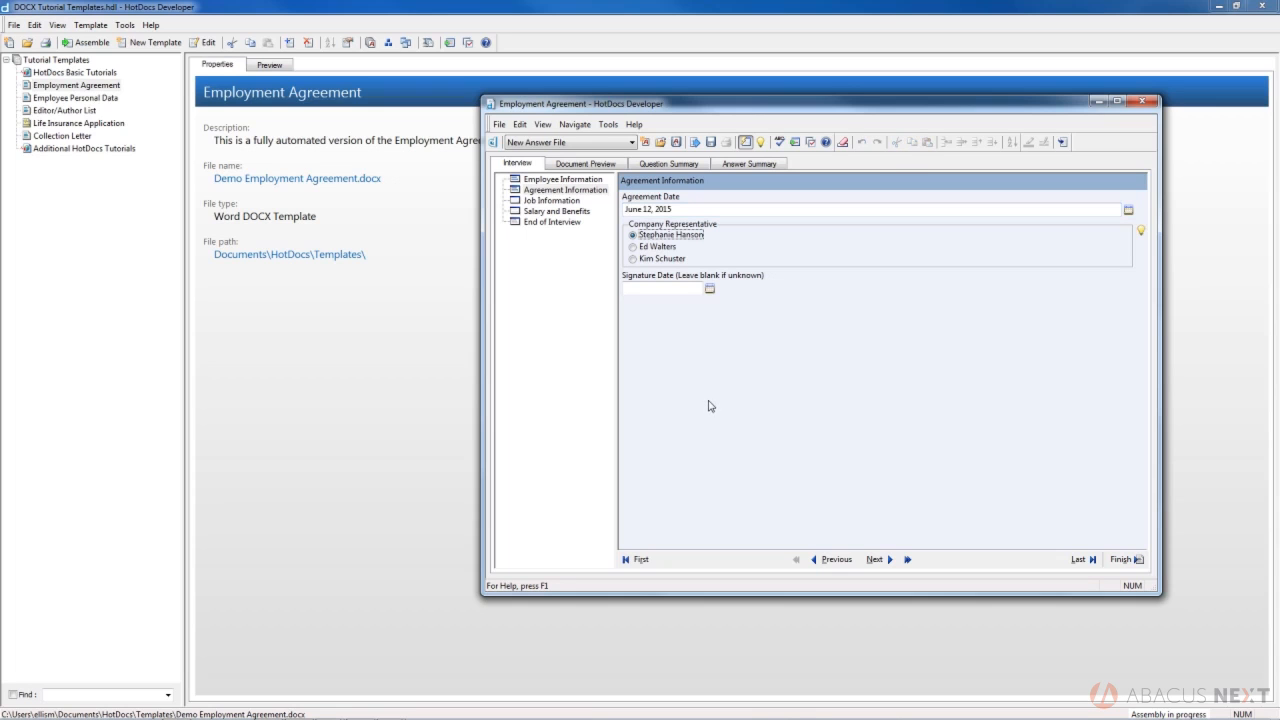
# Step: Leave the Company Representative selection and the blank Signature Date as they are and continue to Job Information
pyautogui.press('Tab')
pyautogui.press('Tab')
pyautogui.press('Tab')
pyautogui.press('Tab')
pyautogui.click(883, 560)
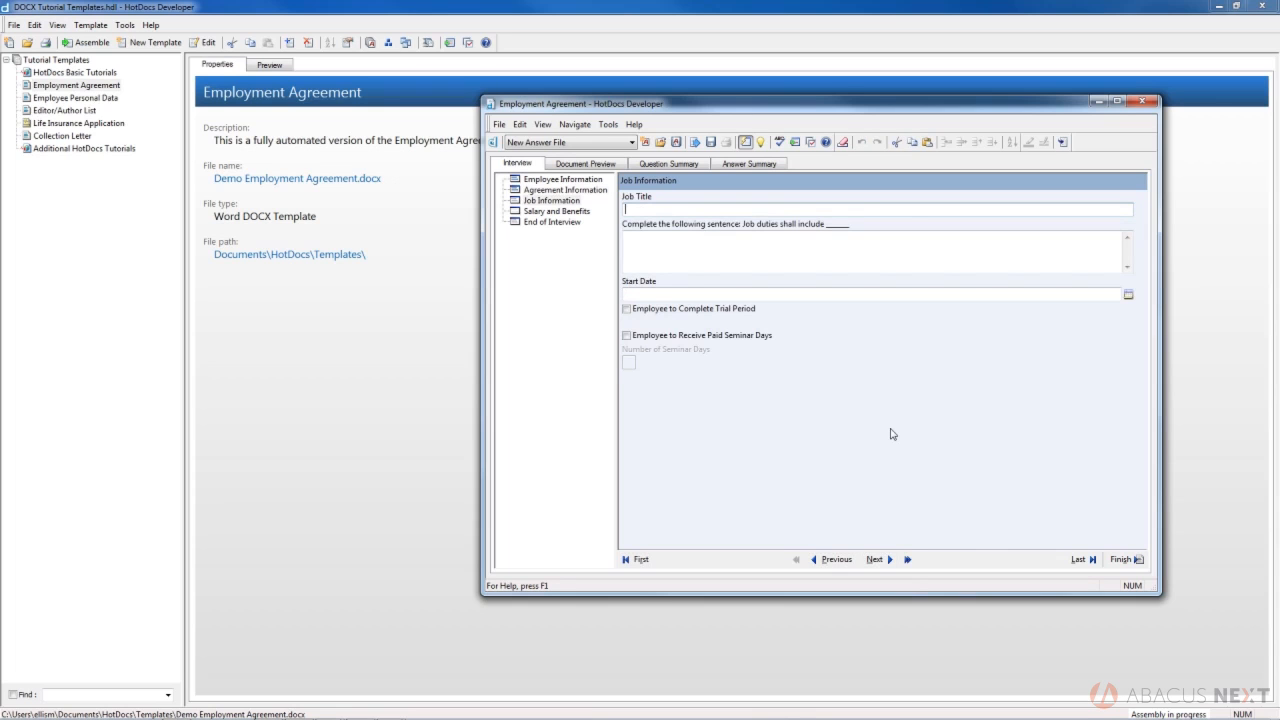
# Step: Enter "Editor" as the Job Title and "reading and recommending great literature." as the job duties
pyautogui.write('Editor')
pyautogui.press('Tab')
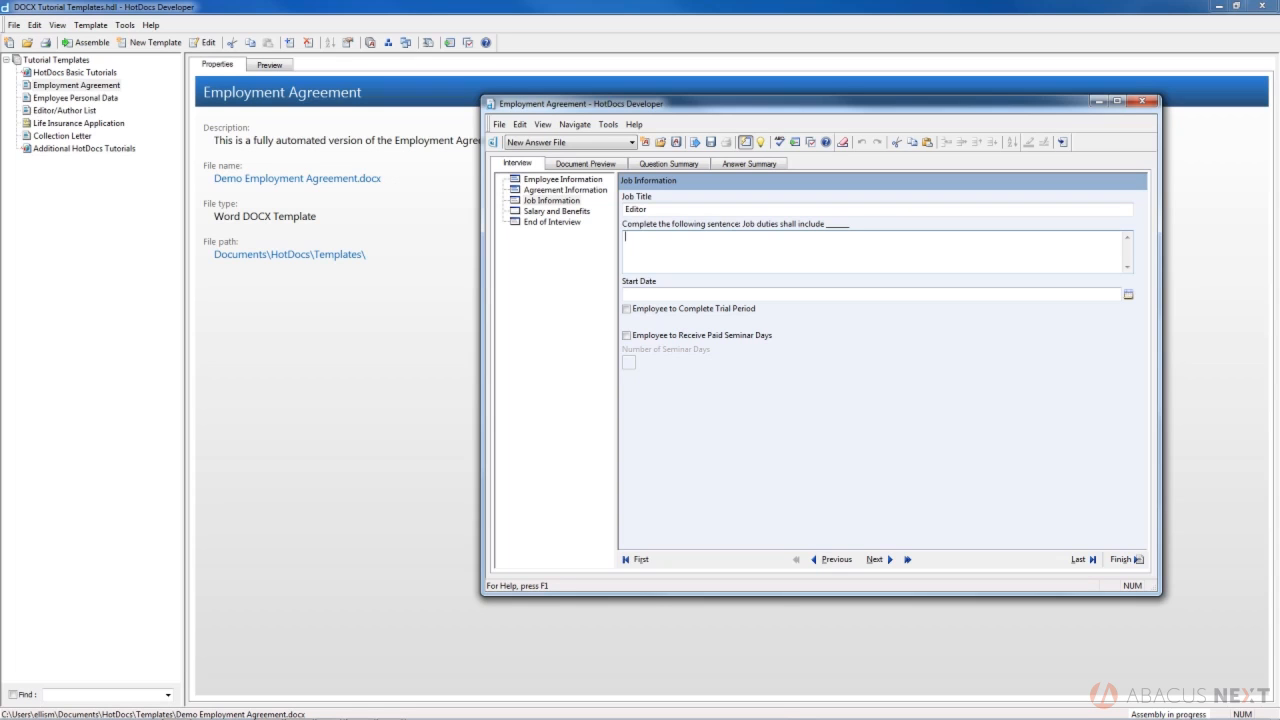
pyautogui.write('reading and recommending great litterature.')
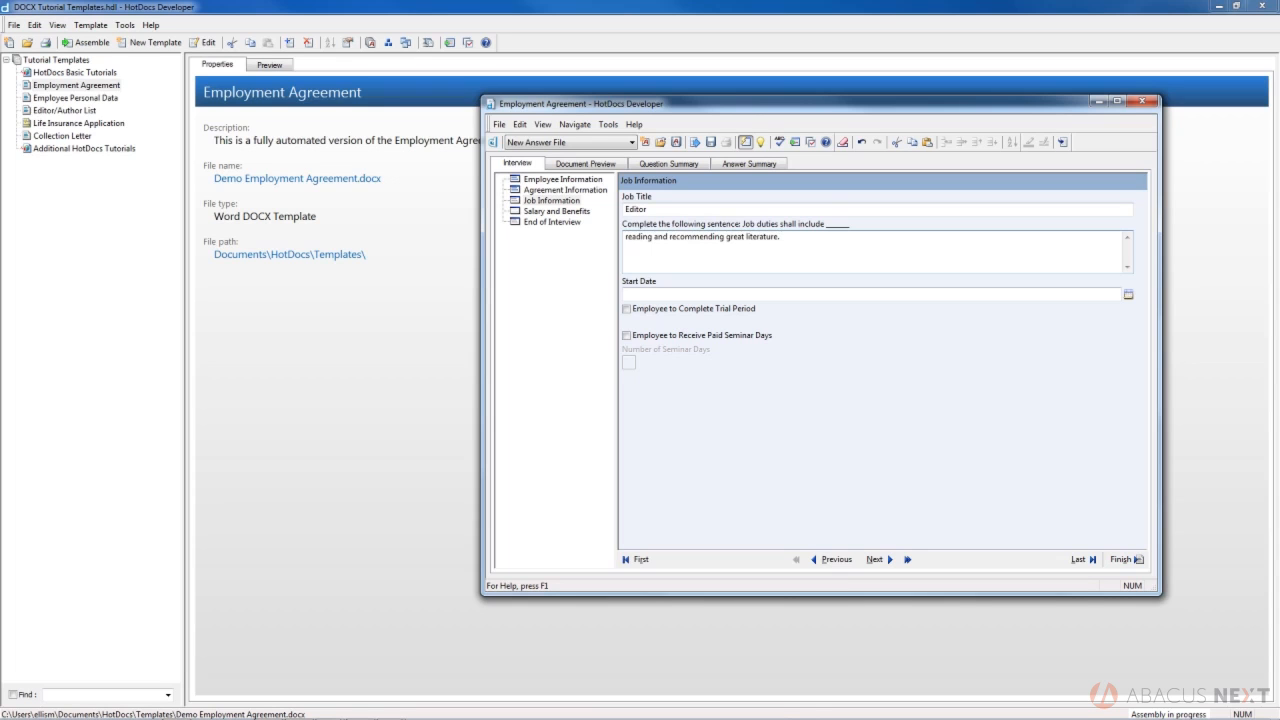
# Step: Add "This a new sentence." after the job duties text and copy that sentence
pyautogui.write(' This a new sentences')
pyautogui.press('BackSpace')
pyautogui.write('.')
pyautogui.hotkey('shift', 'Left')
pyautogui.hotkey('shift', 'Left')
pyautogui.hotkey('shift', 'Left')
pyautogui.hotkey('shift', 'Left')
pyautogui.hotkey('shift', 'Left')
pyautogui.hotkey('shift', 'Left')
pyautogui.hotkey('shift', 'Left')
pyautogui.hotkey('shift', 'Left')
pyautogui.hotkey('shift', 'Left')
pyautogui.hotkey('shift', 'Left')
pyautogui.hotkey('shift', 'Left')
pyautogui.hotkey('shift', 'Left')
pyautogui.hotkey('shift', 'Left')
pyautogui.hotkey('shift', 'Left')
pyautogui.hotkey('shift', 'Left')
pyautogui.hotkey('shift', 'Left')
pyautogui.hotkey('shift', 'Left')
pyautogui.hotkey('shift', 'Left')
pyautogui.hotkey('shift', 'Left')
pyautogui.hotkey('shift', 'Left')
pyautogui.hotkey('shift', 'Left')
pyautogui.press('Right')
# Step: Paste the copied sentence over and over at the end of the job duties until the text overflows the box
pyautogui.hotkey('ctrl', 'v')
pyautogui.hotkey('ctrl', 'v')
pyautogui.hotkey('ctrl', 'v')
pyautogui.hotkey('ctrl', 'v')
pyautogui.hotkey('ctrl', 'v')
pyautogui.hotkey('ctrl', 'v')
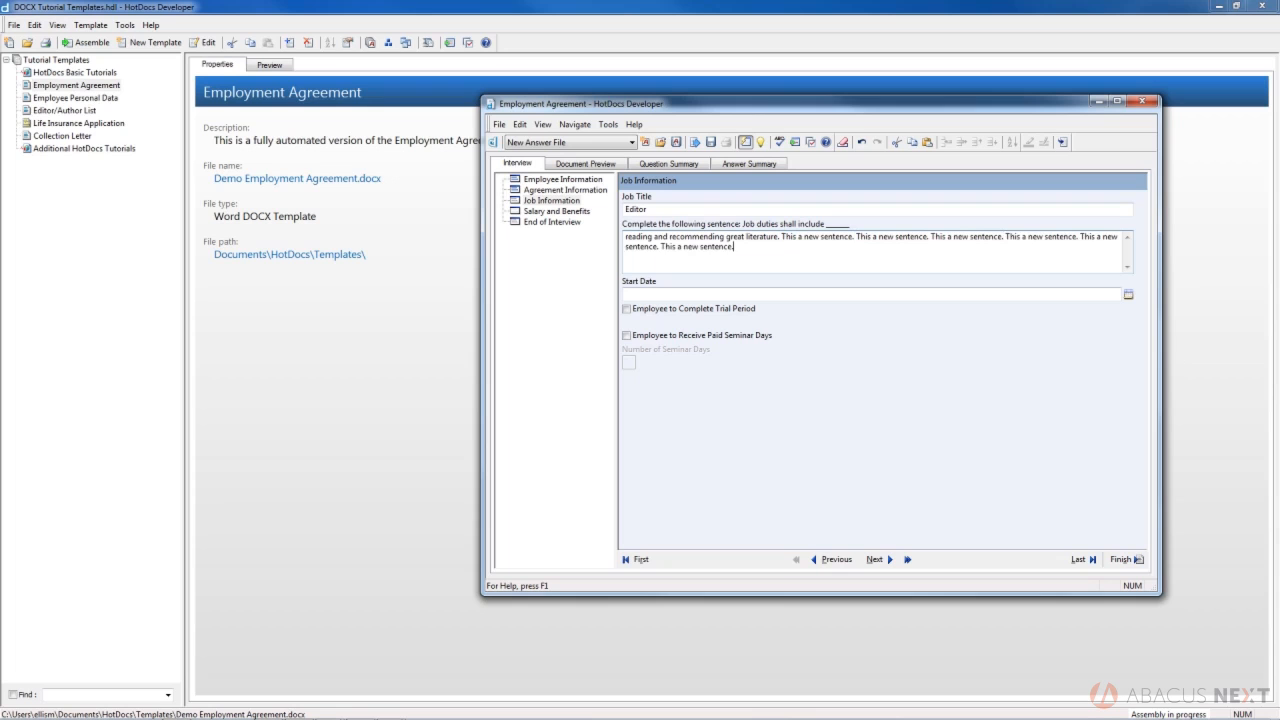
pyautogui.hotkey('ctrl', 'v')
pyautogui.hotkey('ctrl', 'v')
pyautogui.hotkey('ctrl', 'v')
pyautogui.hotkey('ctrl', 'v')
pyautogui.hotkey('ctrl', 'v')
pyautogui.hotkey('ctrl', 'v')
pyautogui.hotkey('ctrl', 'v')
pyautogui.hotkey('ctrl', 'v')
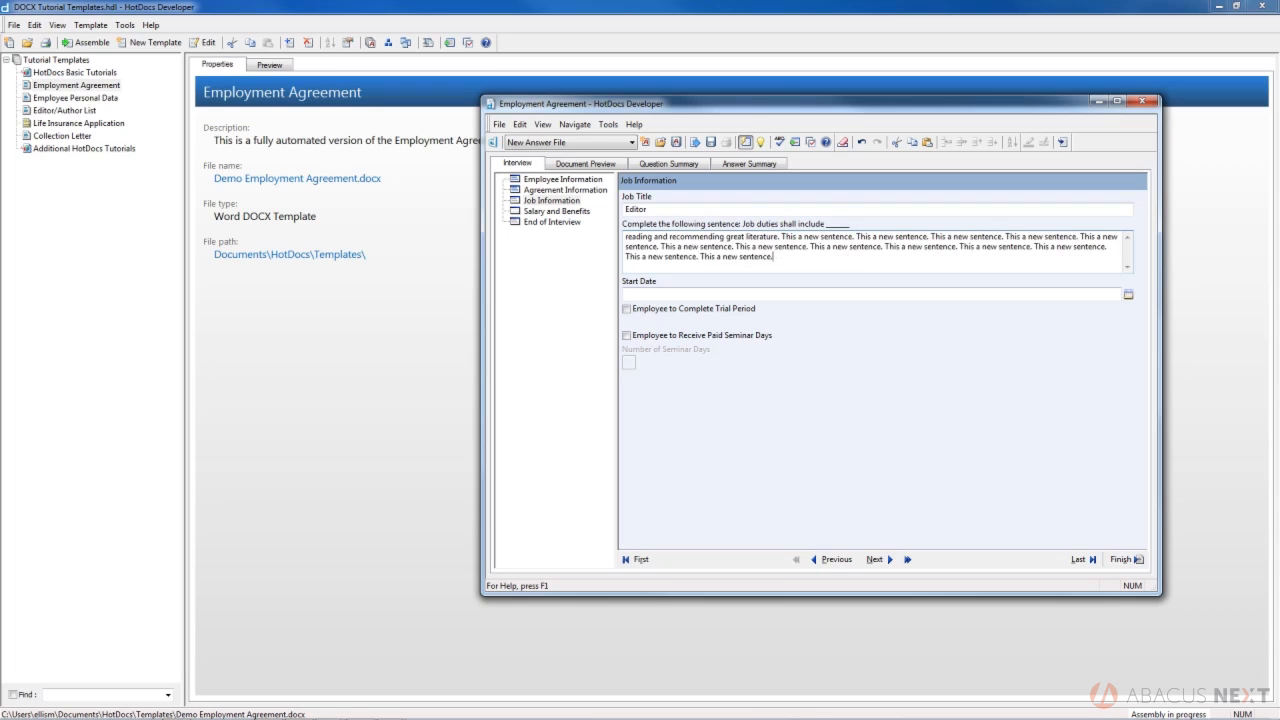
pyautogui.hotkey('ctrl', 'v')
pyautogui.hotkey('ctrl', 'v')
pyautogui.hotkey('ctrl', 'v')
pyautogui.hotkey('ctrl', 'v')
pyautogui.hotkey('ctrl', 'v')
pyautogui.hotkey('ctrl', 'v')
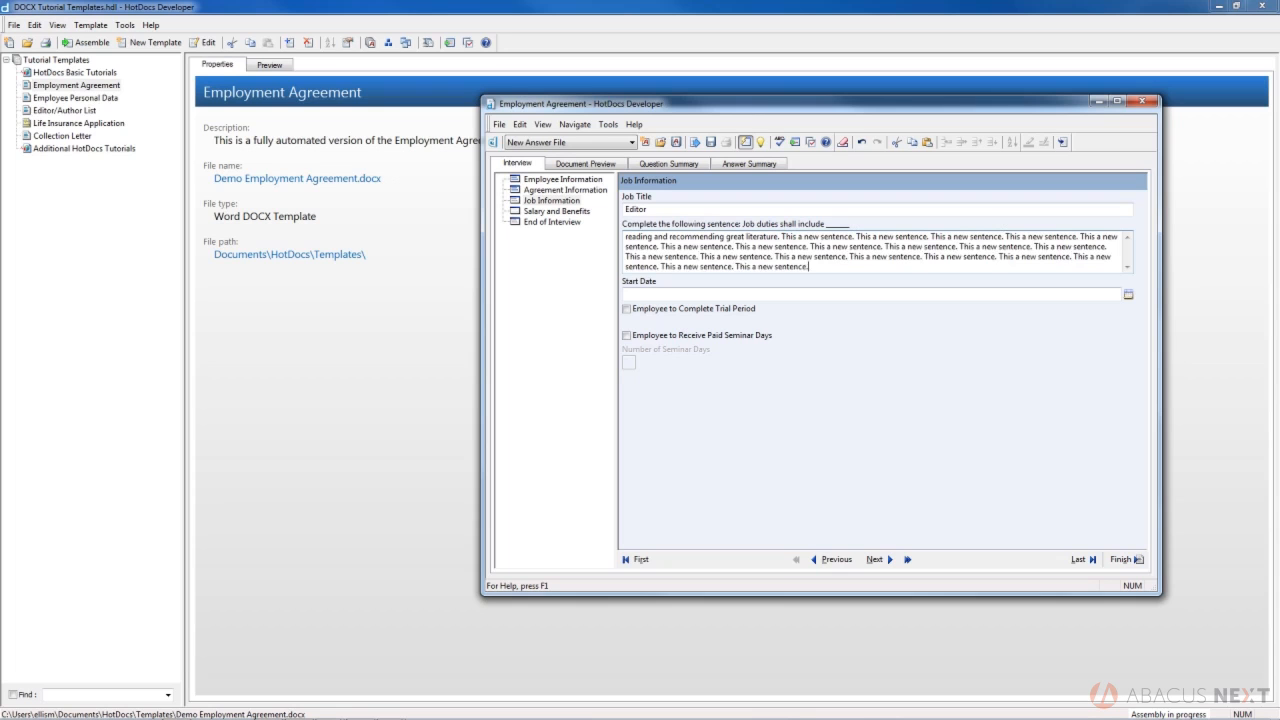
pyautogui.hotkey('ctrl', 'v')
pyautogui.hotkey('ctrl', 'v')
pyautogui.hotkey('ctrl', 'v')
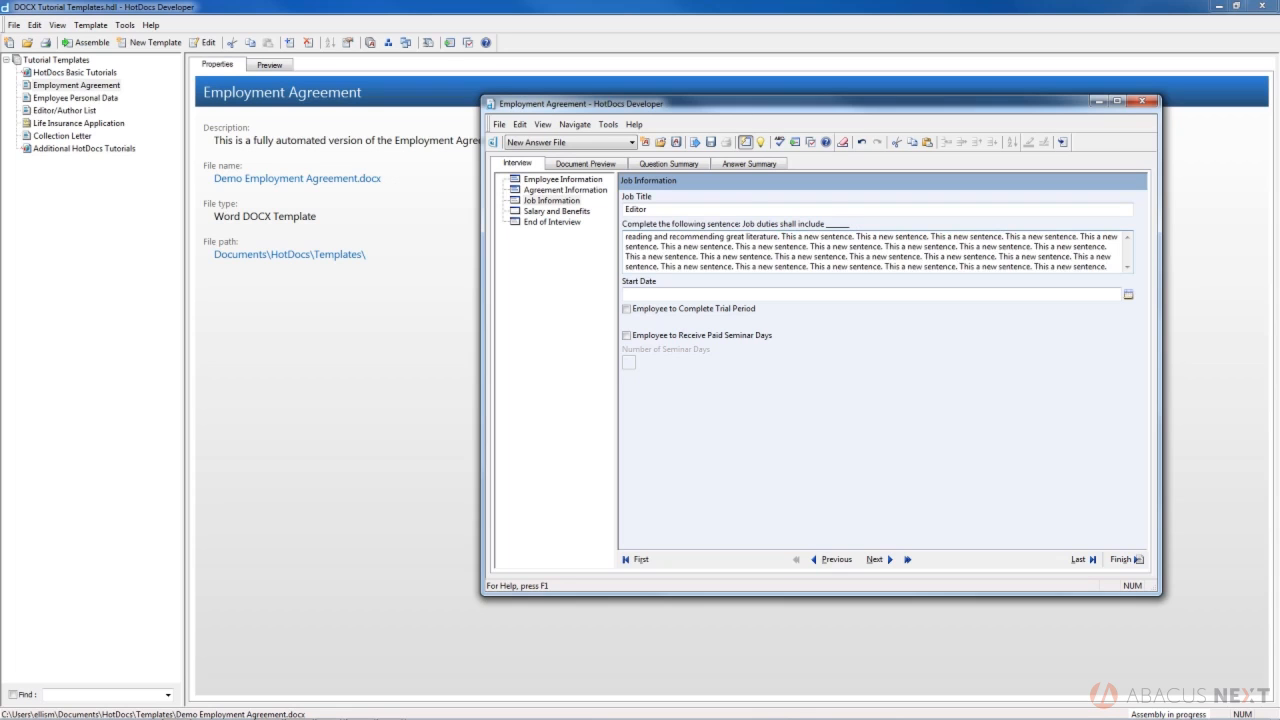
pyautogui.hotkey('ctrl', 'v')
pyautogui.hotkey('ctrl', 'v')
pyautogui.hotkey('ctrl', 'v')
pyautogui.hotkey('ctrl', 'v')
pyautogui.hotkey('ctrl', 'v')
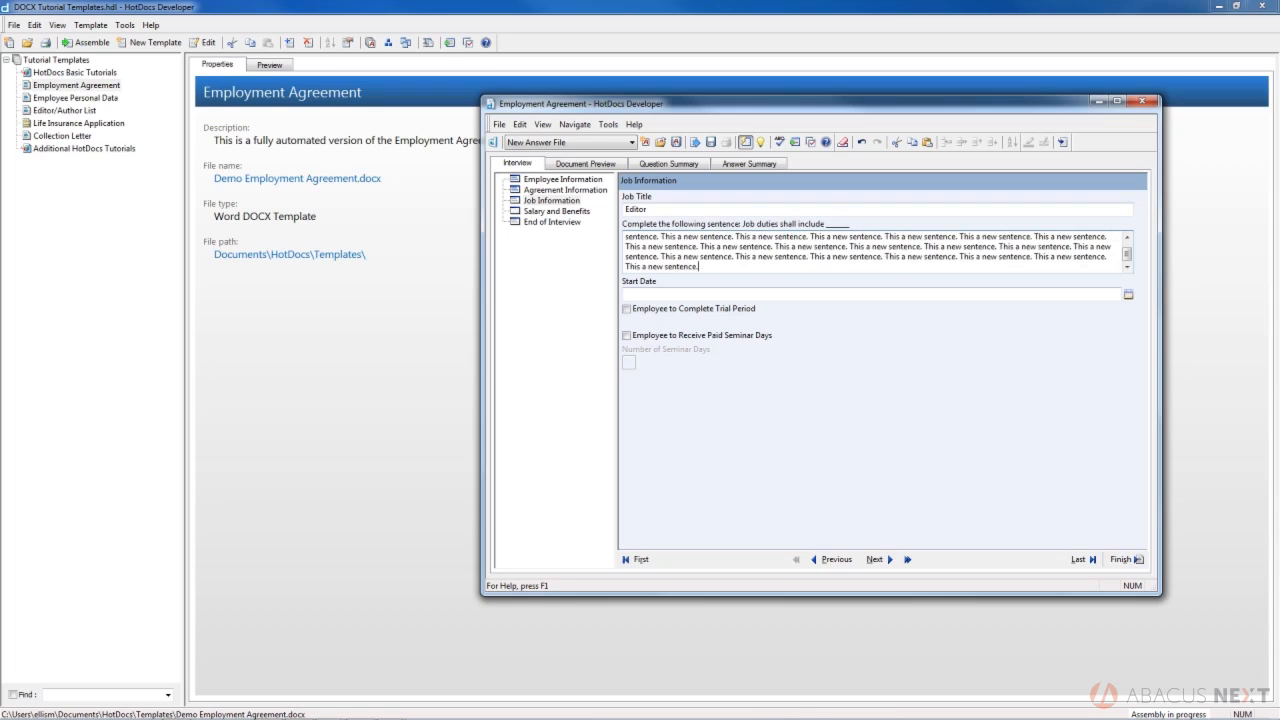
pyautogui.hotkey('ctrl', 'v')
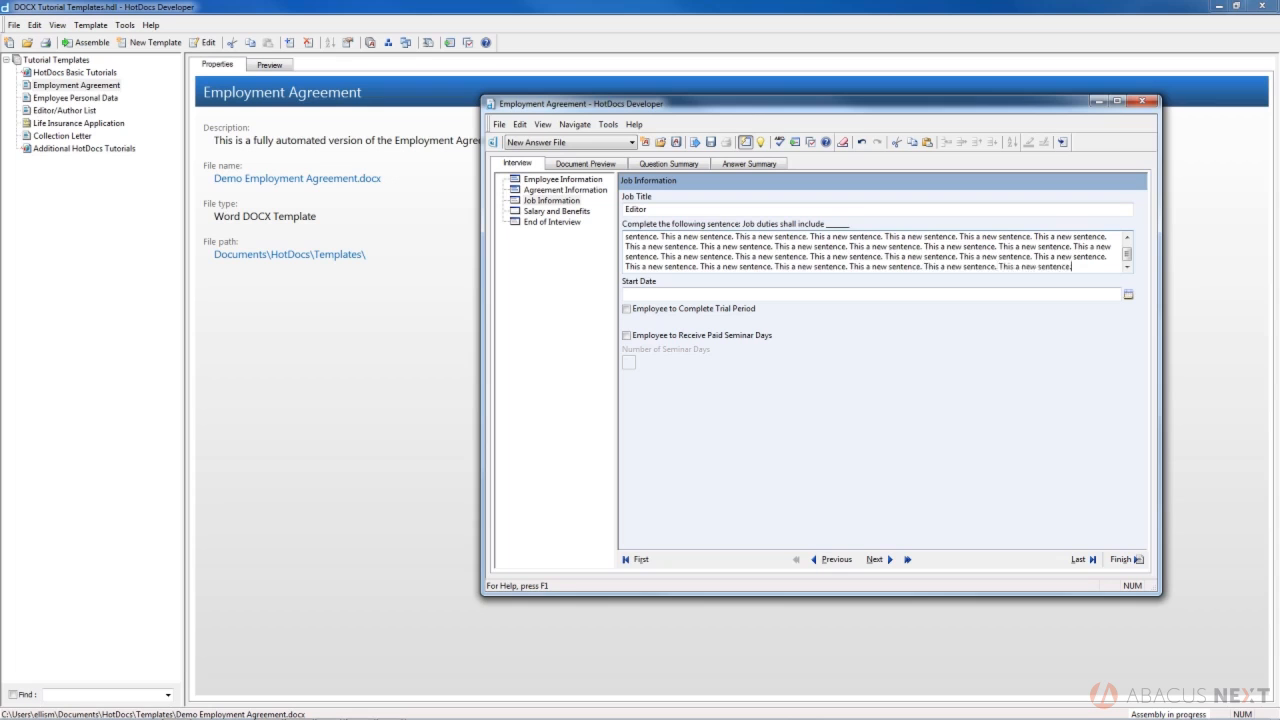
pyautogui.hotkey('ctrl', 'v')
pyautogui.hotkey('ctrl', 'v')
pyautogui.hotkey('ctrl', 'v')
pyautogui.hotkey('ctrl', 'v')
pyautogui.hotkey('ctrl', 'v')
pyautogui.hotkey('ctrl', 'v')
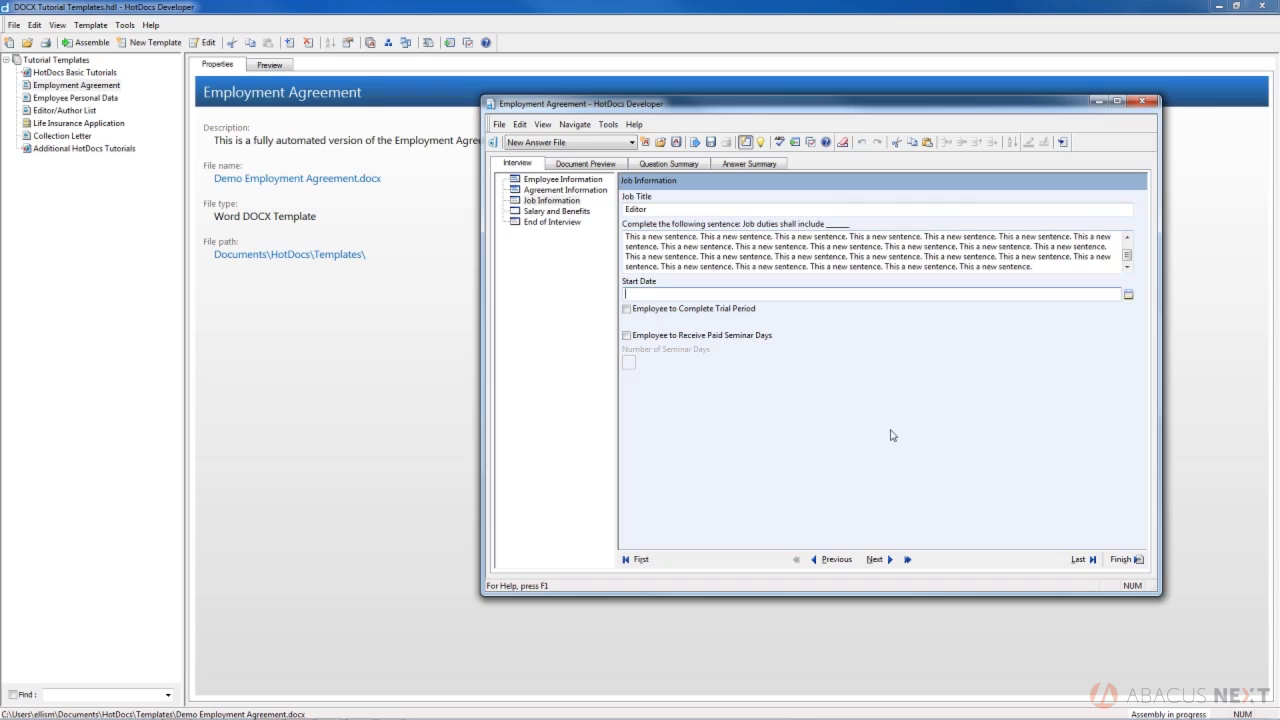
# Step: Set the Start Date to July 1, 2015 and enable both the trial period and the paid seminar days
pyautogui.write('7/1/2015')
pyautogui.press('Tab')
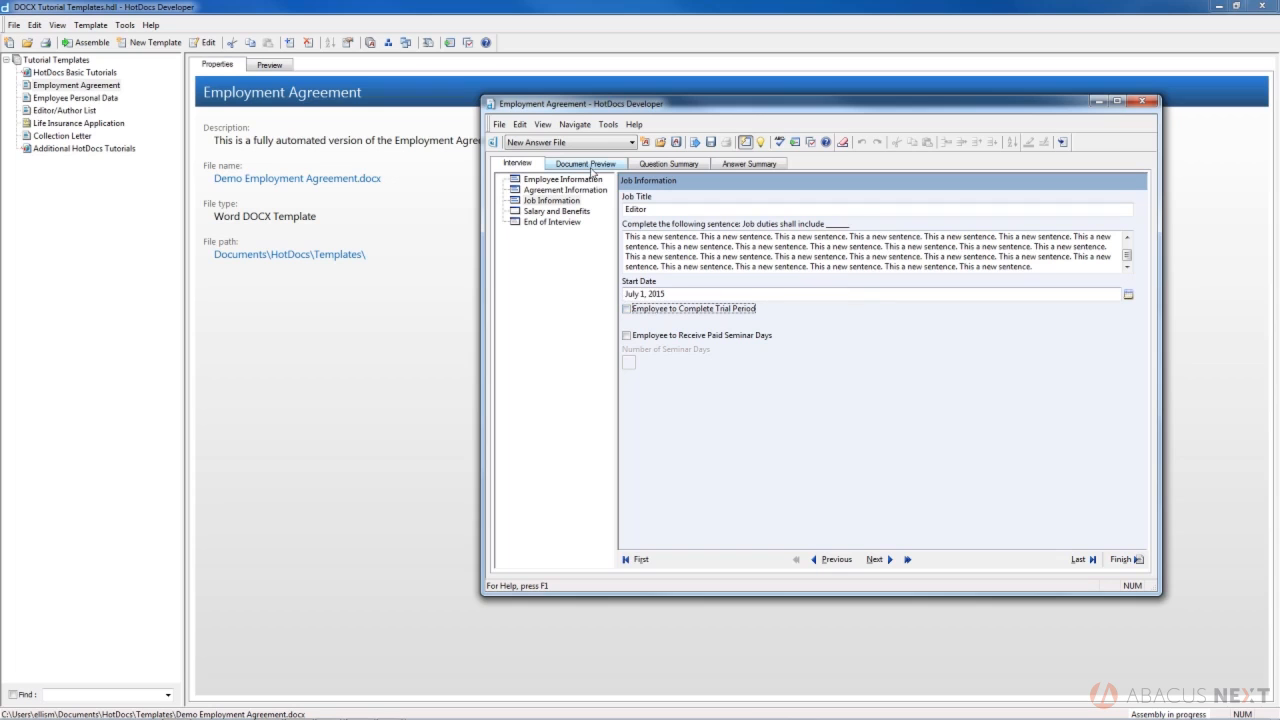
pyautogui.click(628, 310)
pyautogui.click(634, 336)
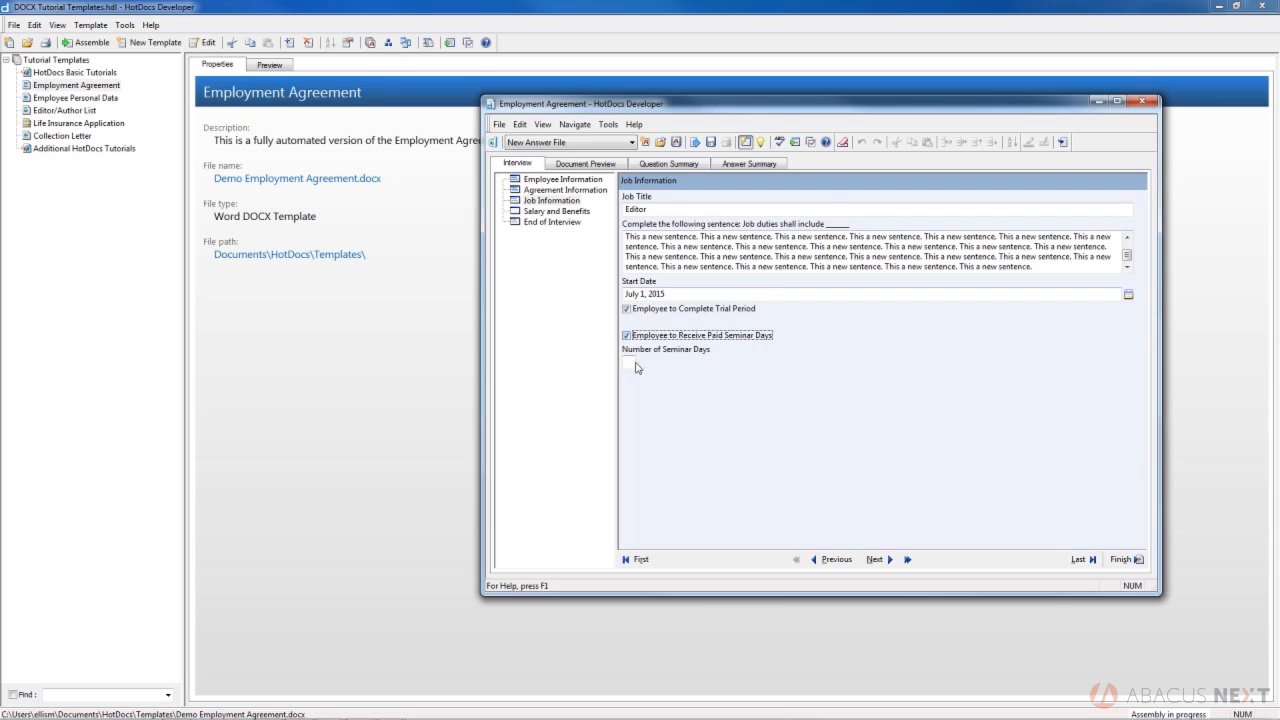
# Step: Try to enter the letter "a" as the Number of Seminar Days
pyautogui.click(632, 364)
pyautogui.write('5')
pyautogui.doubleClick(628, 361)
pyautogui.write('4')
pyautogui.press('Tab')
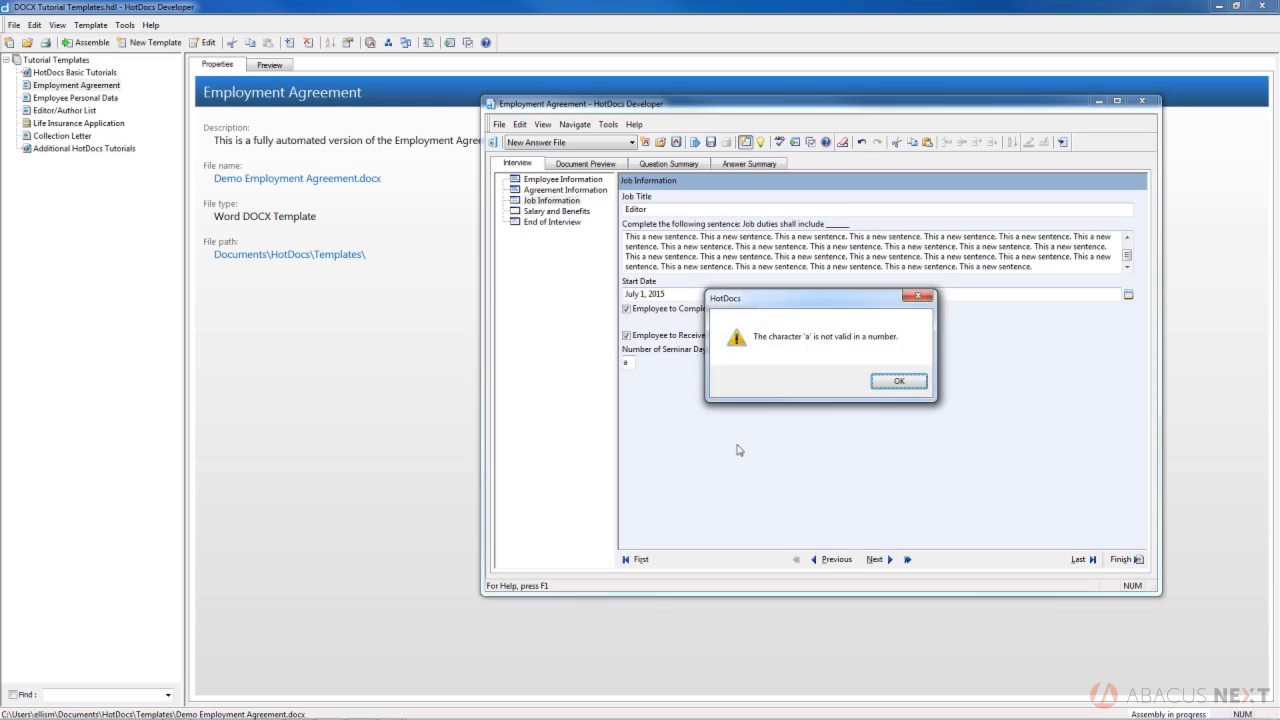
pyautogui.click(883, 388)
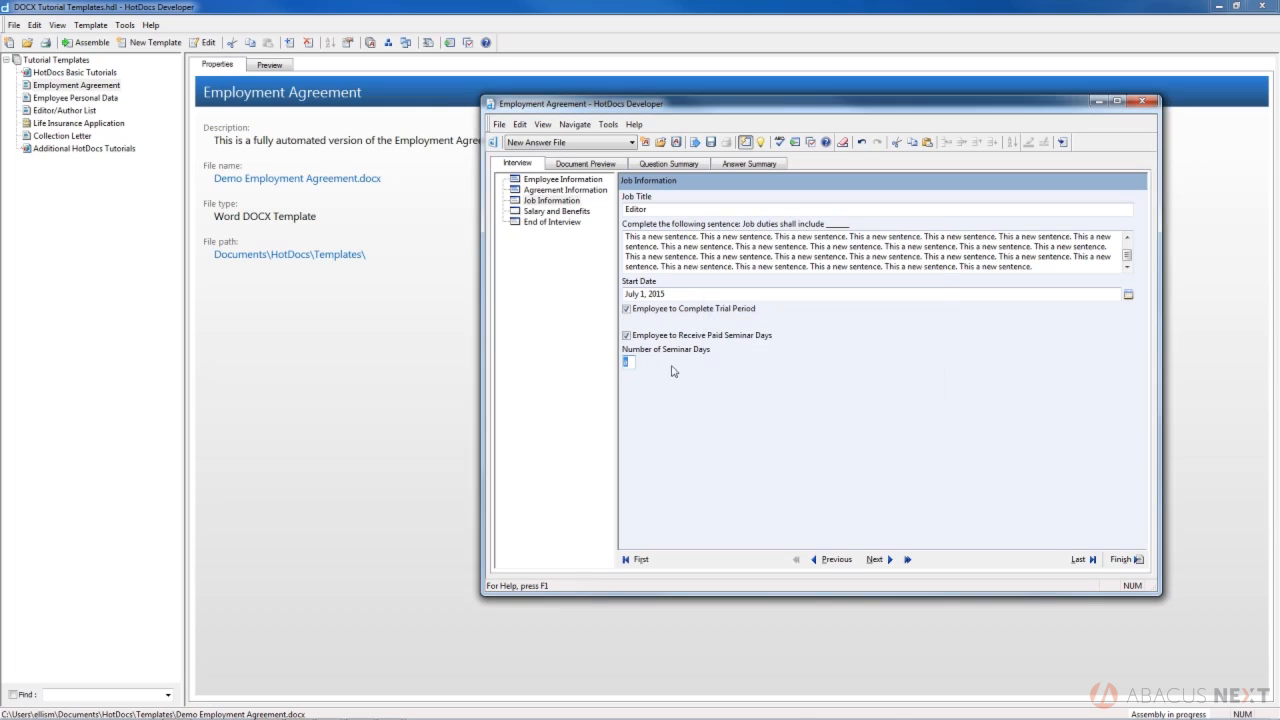
# Step: Set the Number of Seminar Days to 5 and continue to Salary and Benefits
pyautogui.write('5')
pyautogui.press('Tab')
pyautogui.press('Tab')
pyautogui.press('Tab')
pyautogui.click(873, 560)
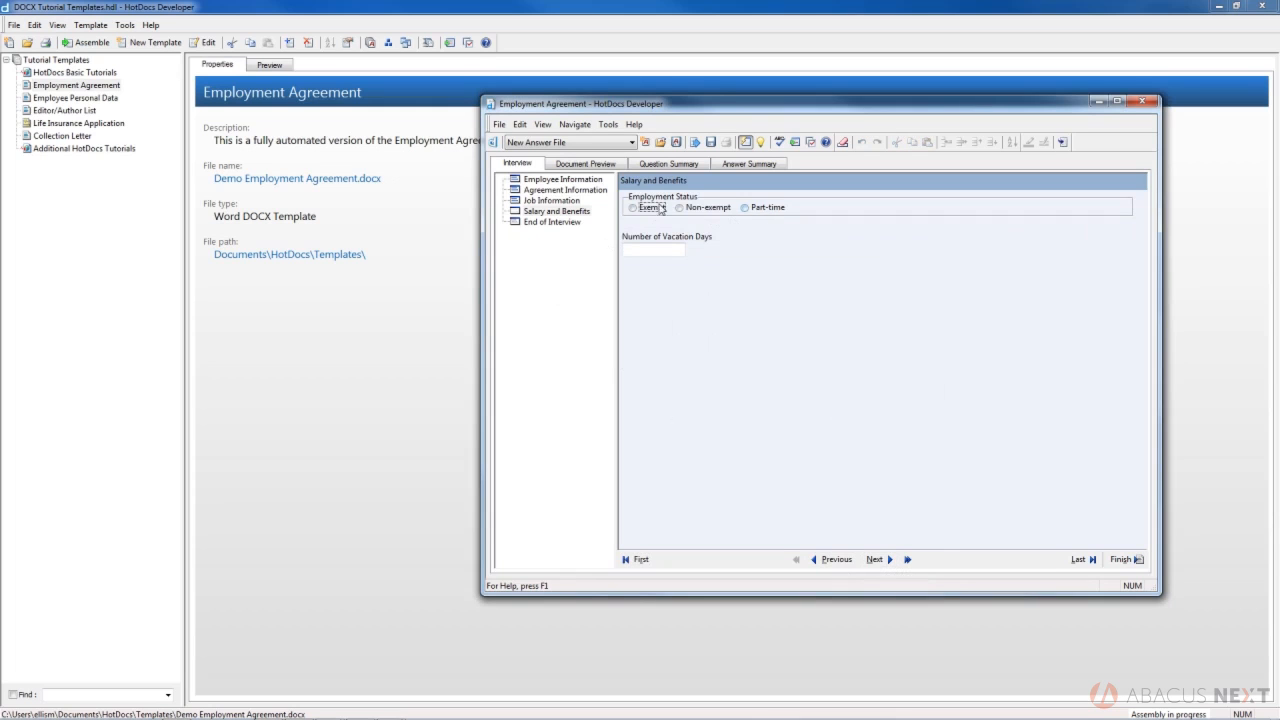
# Step: Set the employment status to Exempt, with an annual salary of $250,000.00 and 30 vacation days
pyautogui.click(642, 210)
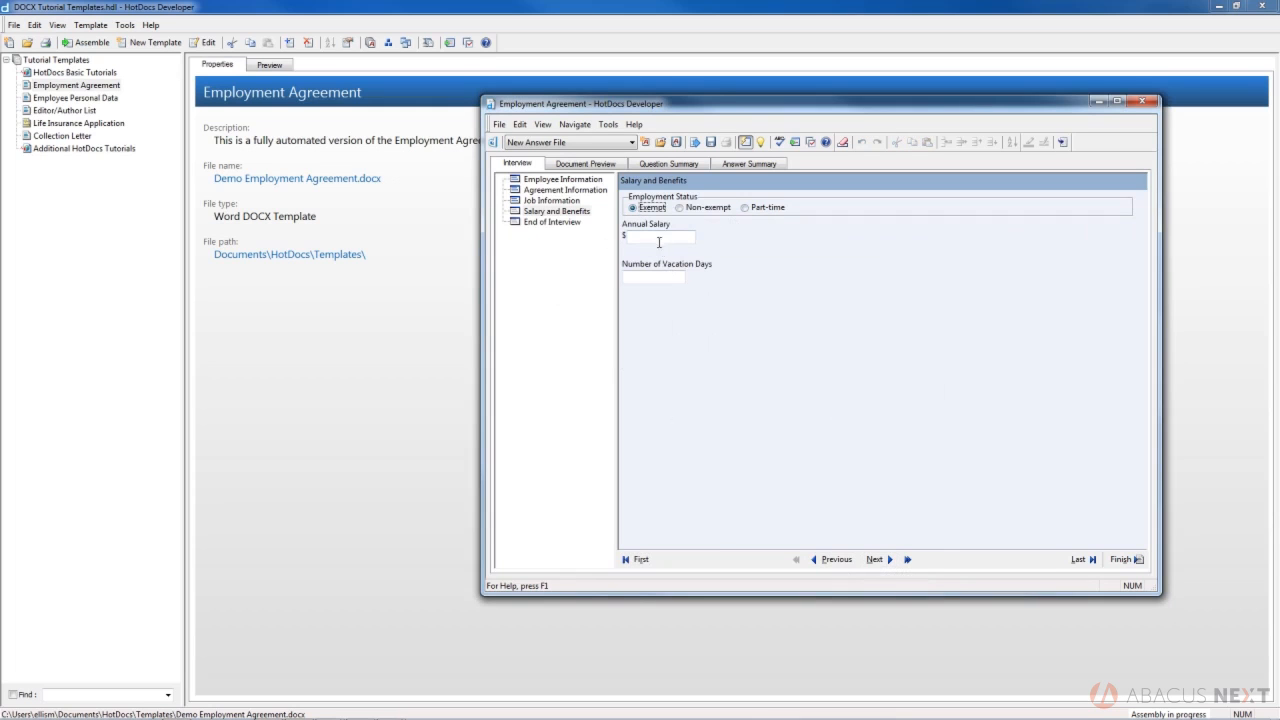
pyautogui.click(662, 238)
pyautogui.write('250,000.00')
pyautogui.press('Tab')
pyautogui.press('Tab')
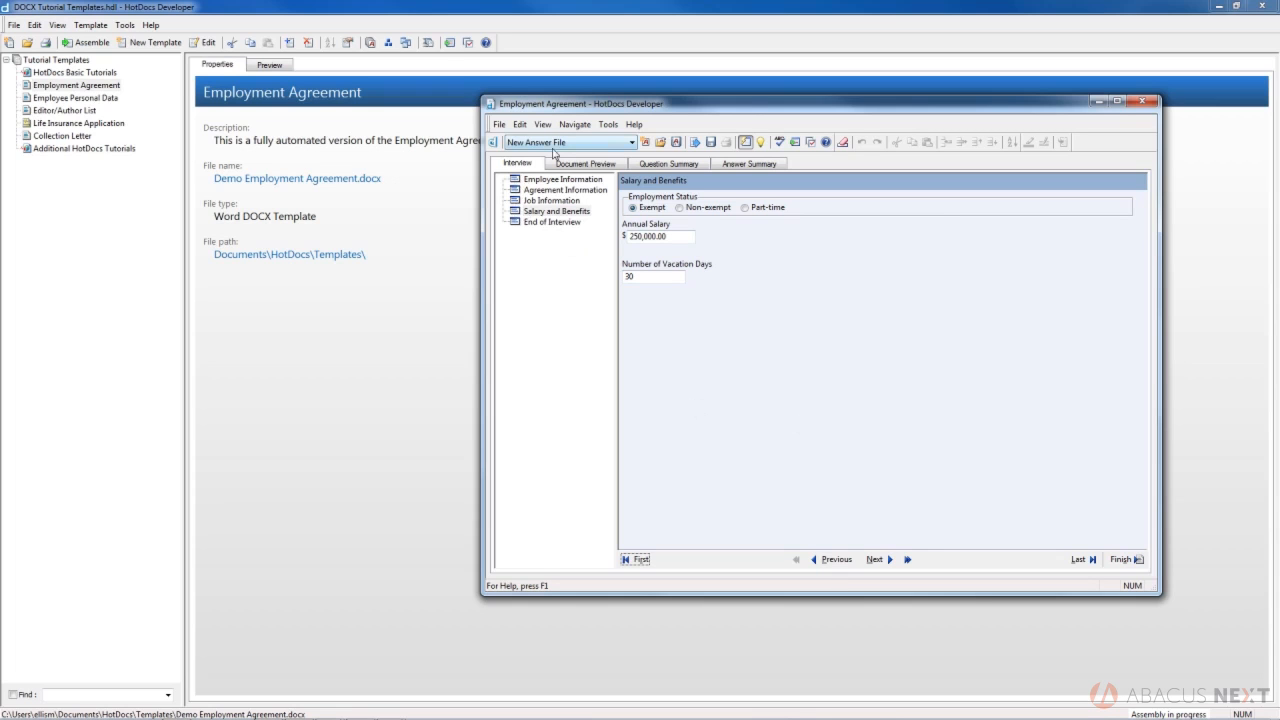
# Step: Revisit the completed interview pages through to Salary and Benefits to review their answers
pyautogui.click(548, 190)
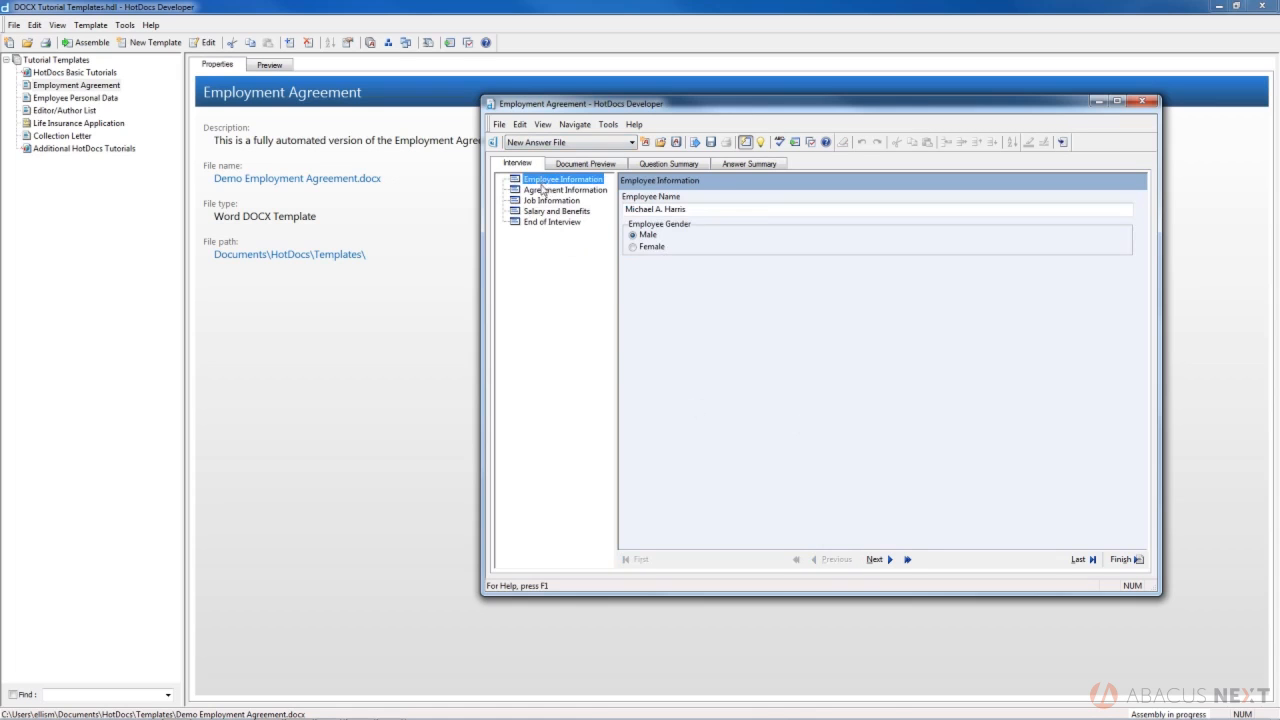
pyautogui.click(543, 201)
pyautogui.click(545, 211)
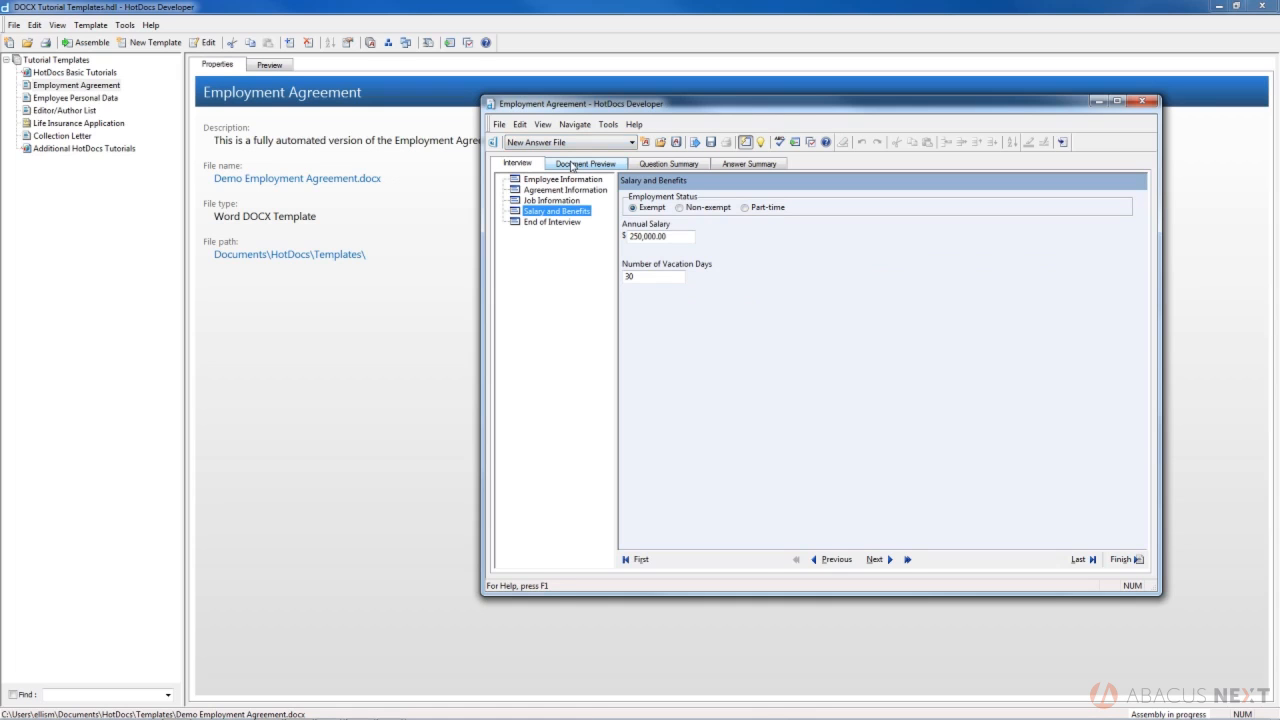
# Step: Preview the assembled agreement and examine the merged answers from the first page to the signature block
pyautogui.click(573, 165)
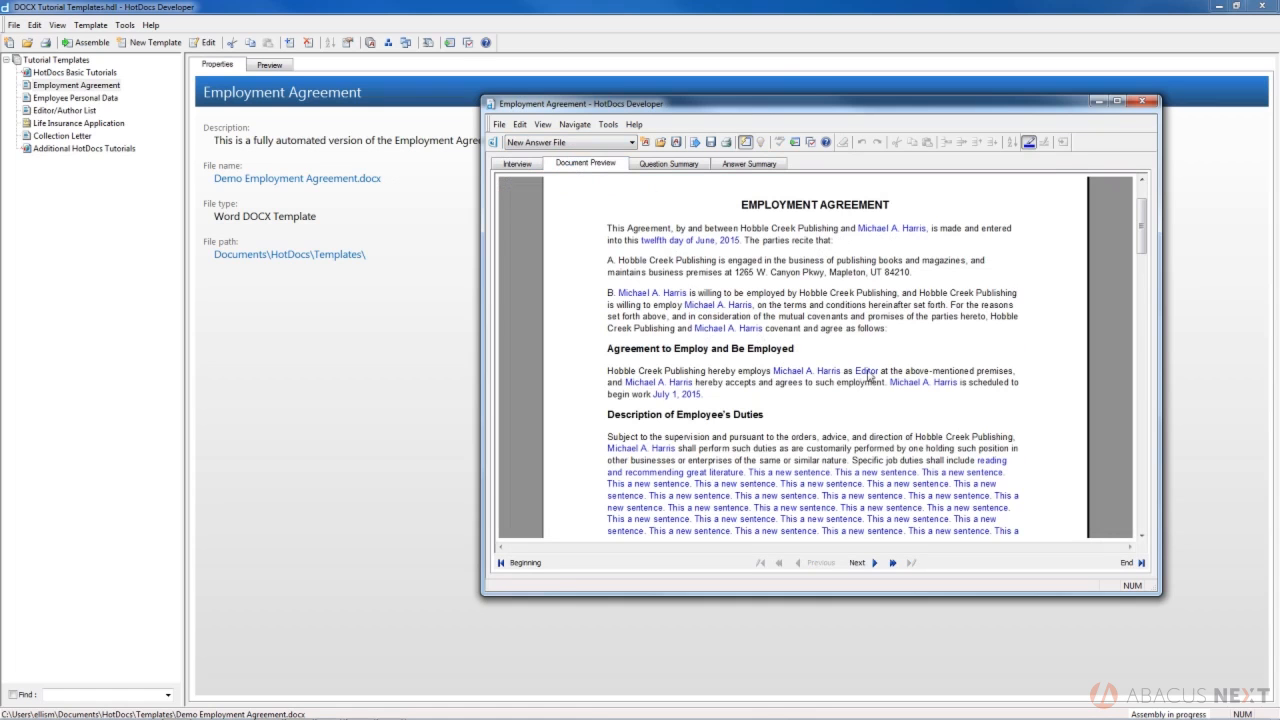
pyautogui.scroll(-5, 868, 366)
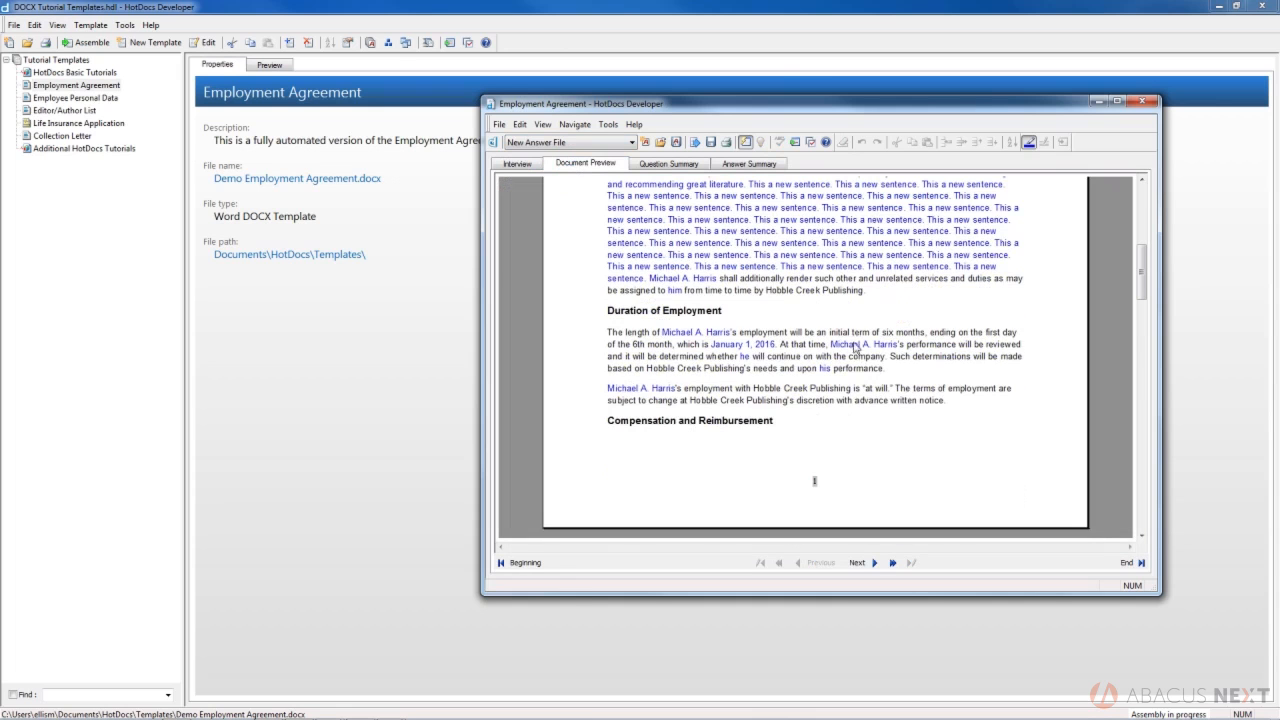
pyautogui.scroll(-4, 773, 387)
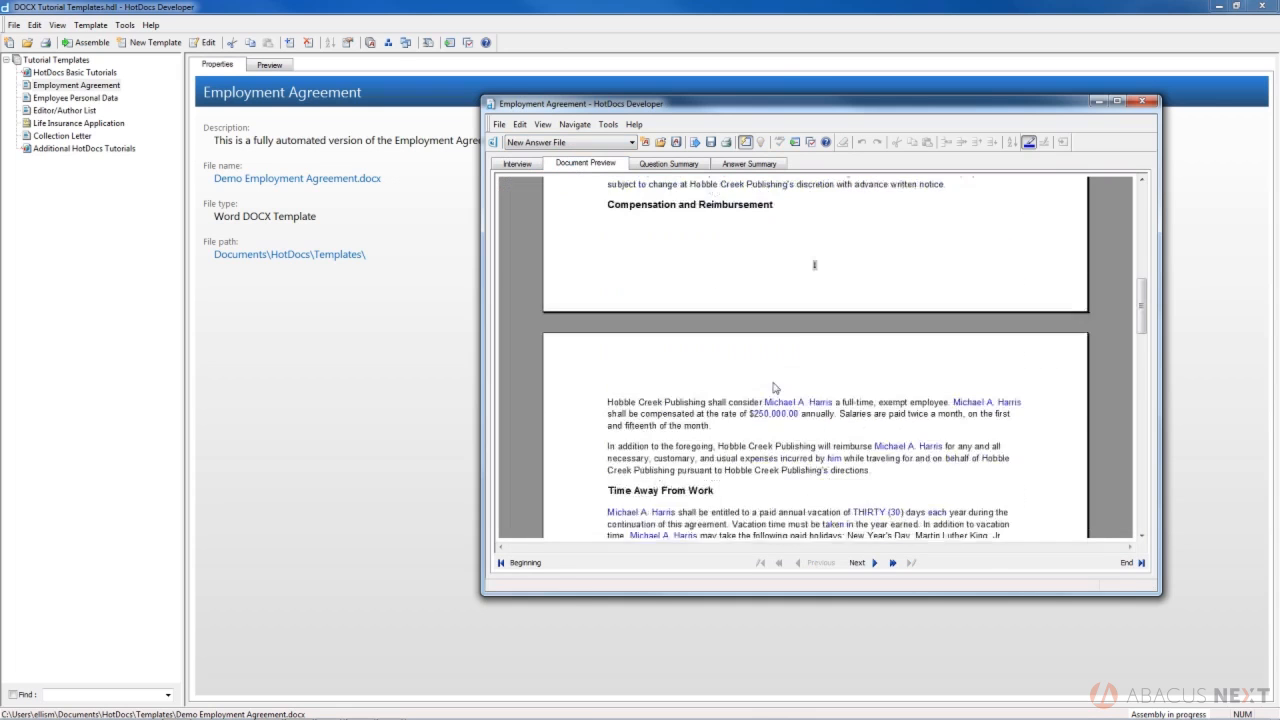
pyautogui.scroll(-5, 773, 387)
pyautogui.scroll(-6, 773, 373)
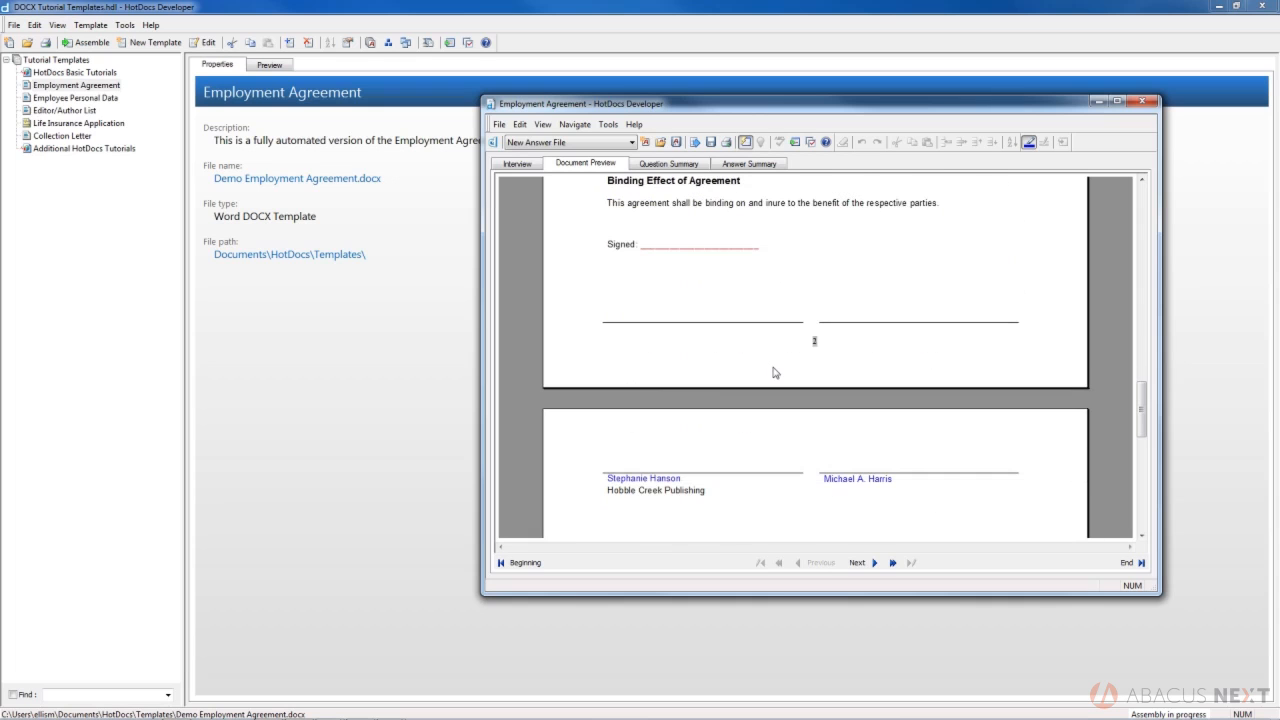
pyautogui.scroll(6, 773, 373)
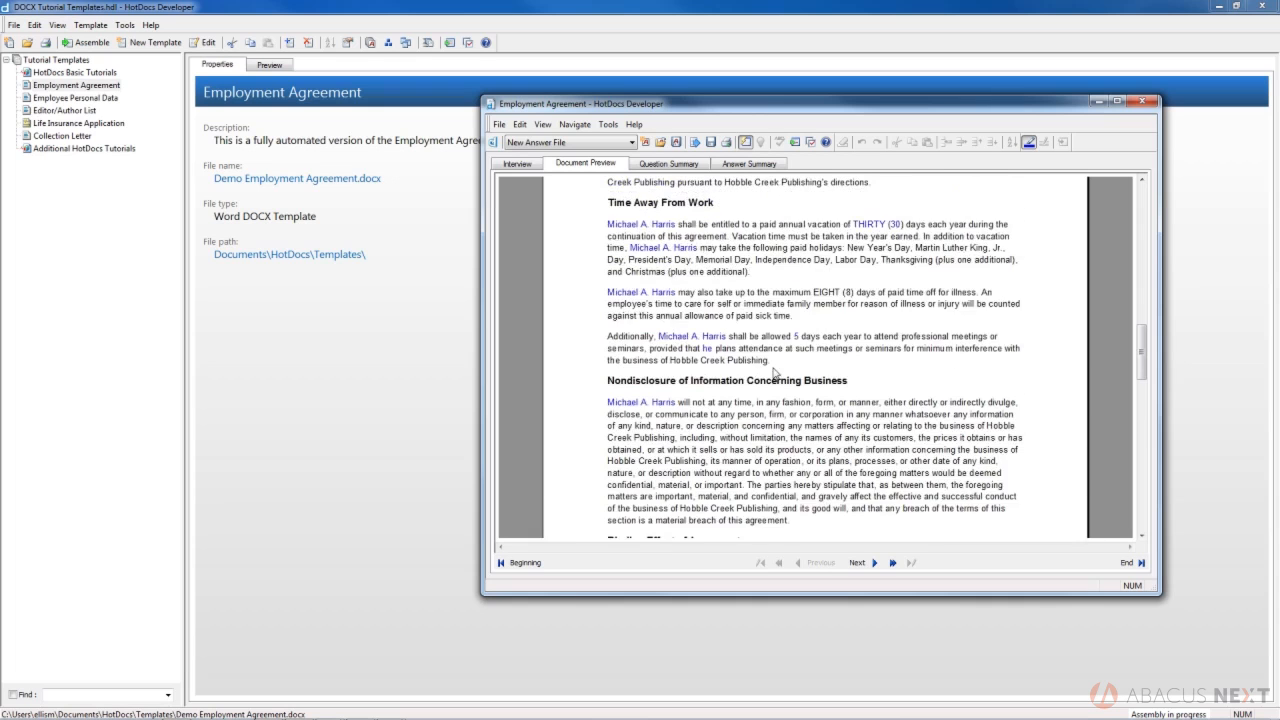
pyautogui.scroll(15, 773, 373)
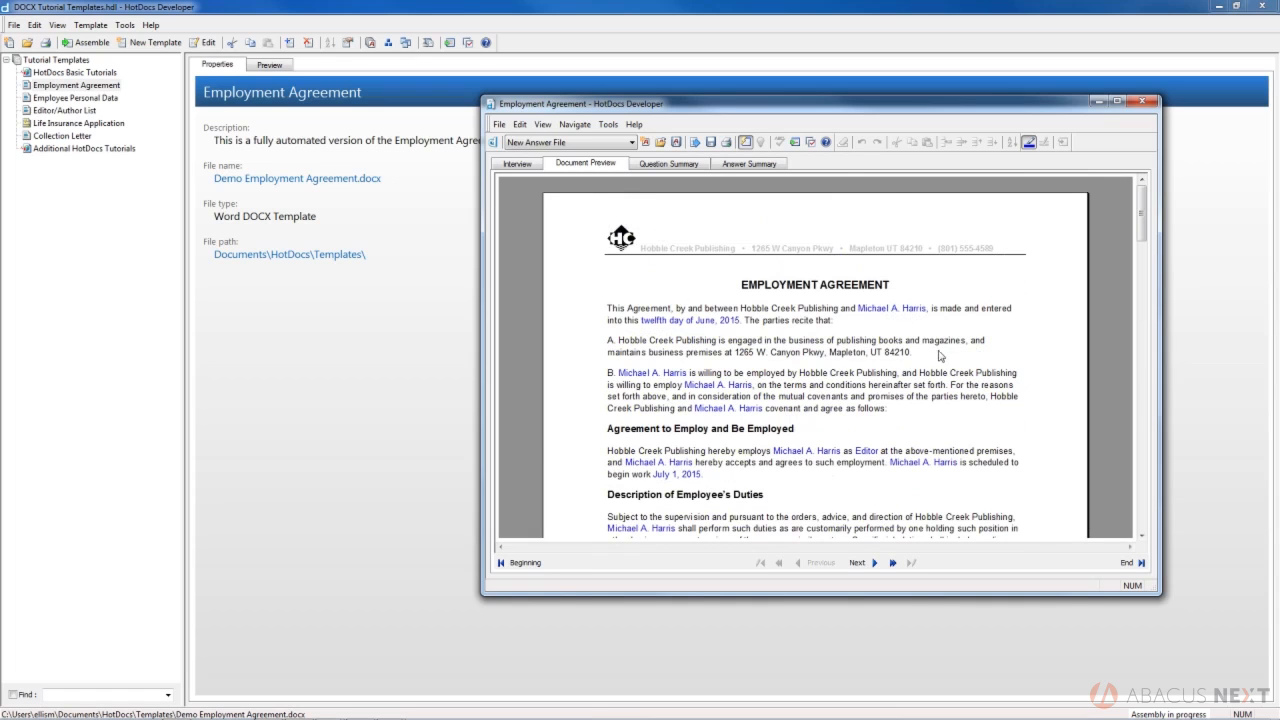
# Step: Jump from the employee's name in the document to its interview answer and spell out the middle initial as a full name
pyautogui.rightClick(891, 314)
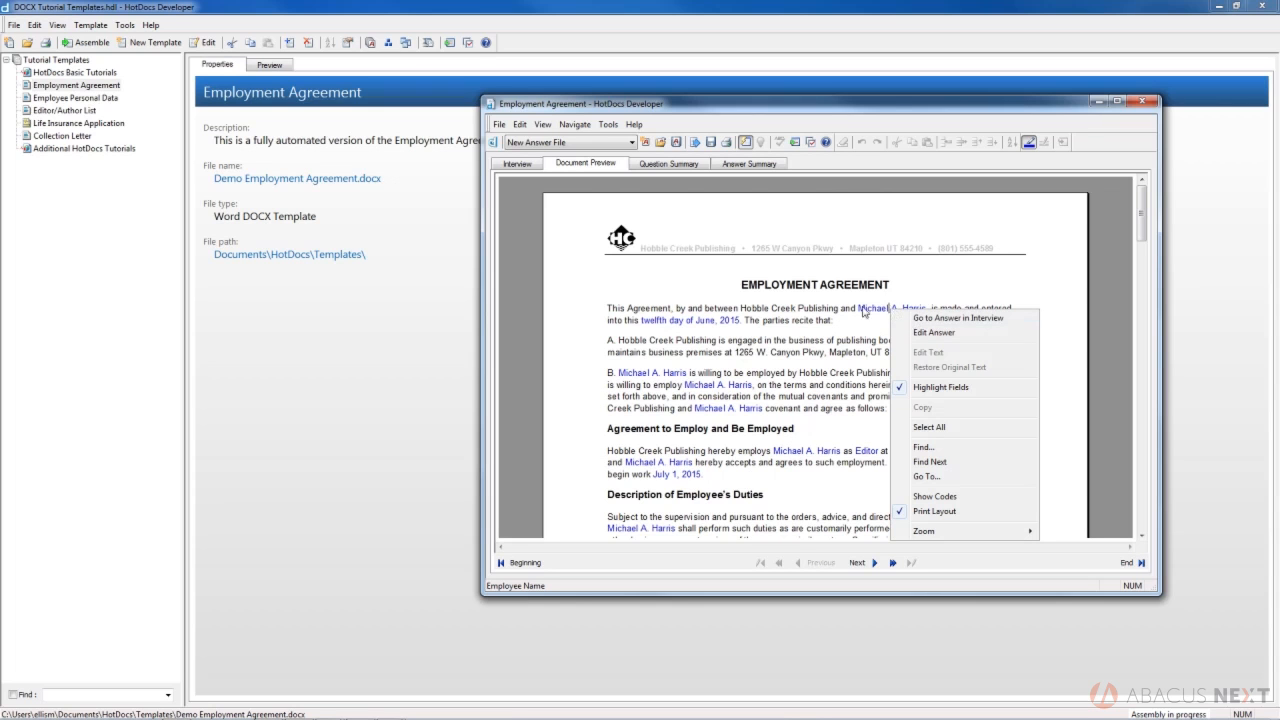
pyautogui.click(918, 318)
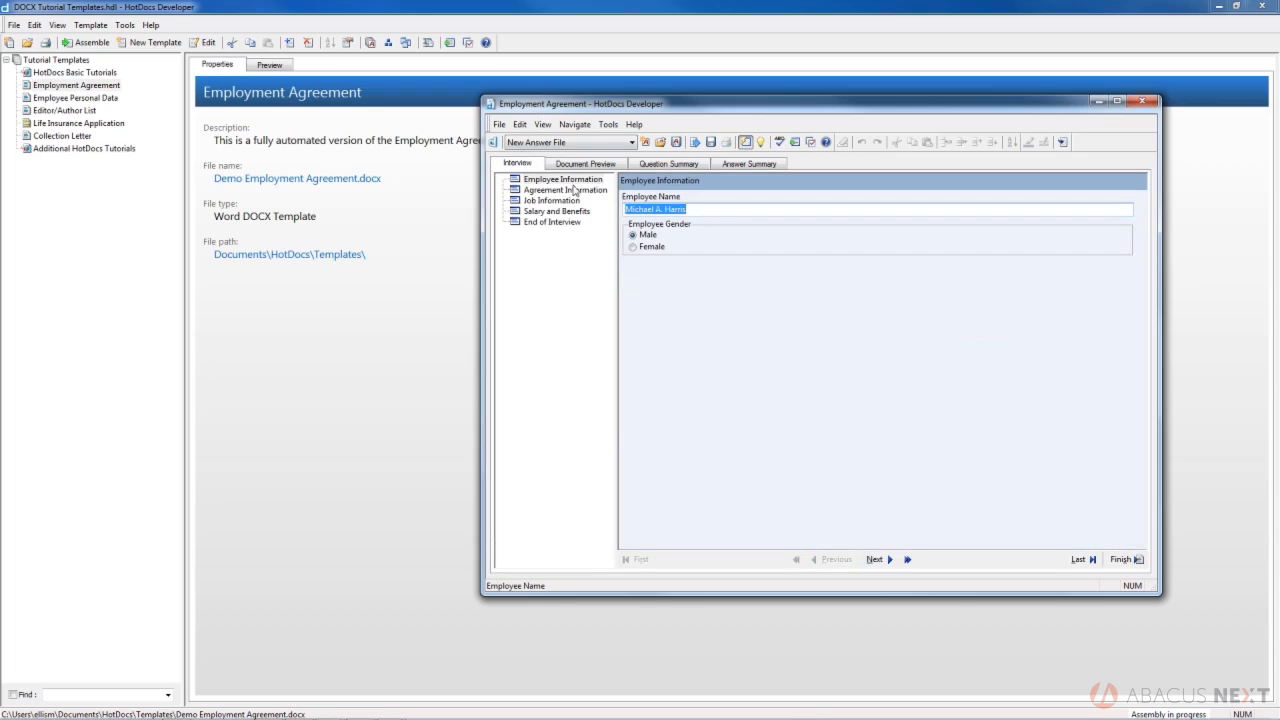
pyautogui.click(661, 210)
pyautogui.press('Delete')
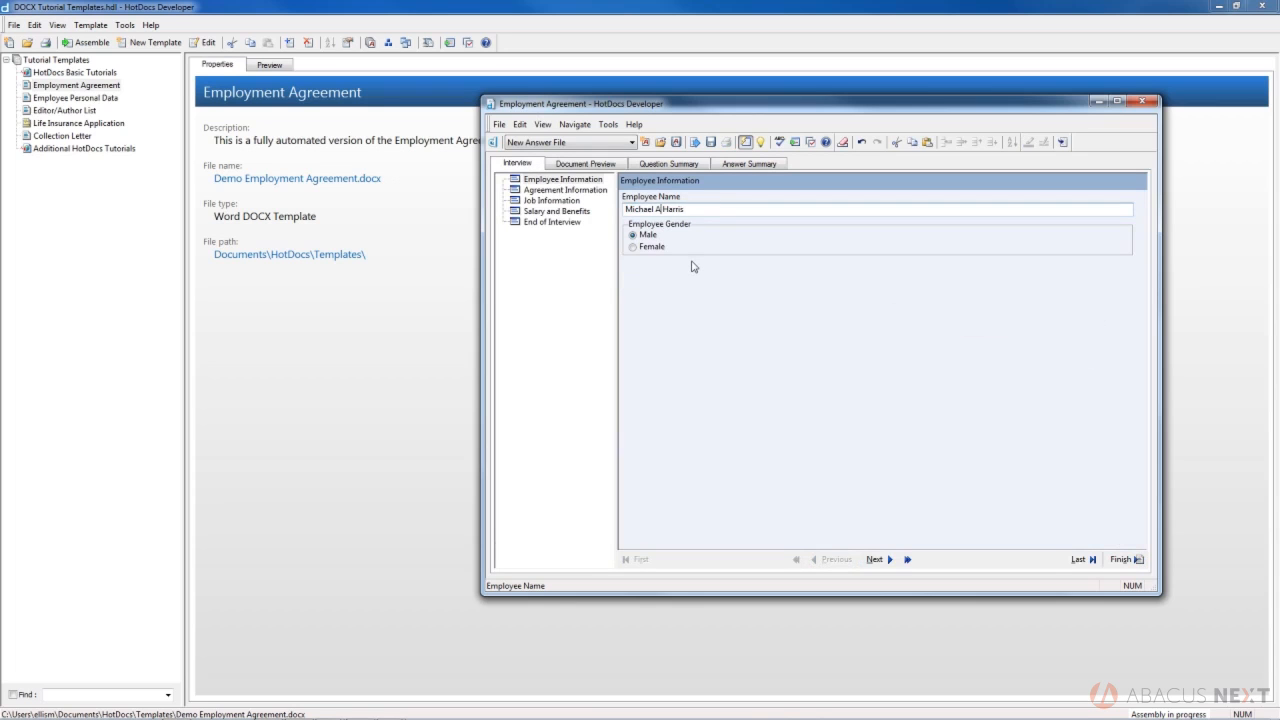
pyautogui.write('ndrew')
# Step: Go from the Employee Name answer to its place in the document and check the name throughout the agreement
pyautogui.rightClick(715, 210)
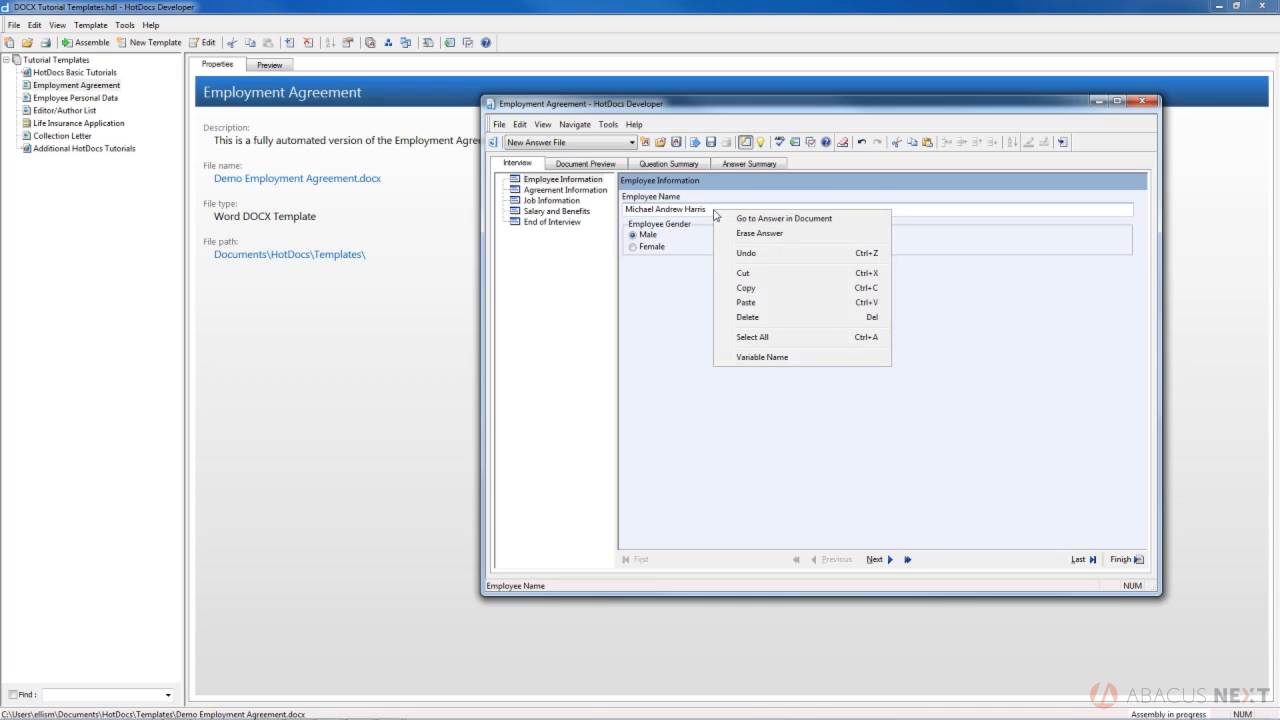
pyautogui.click(742, 219)
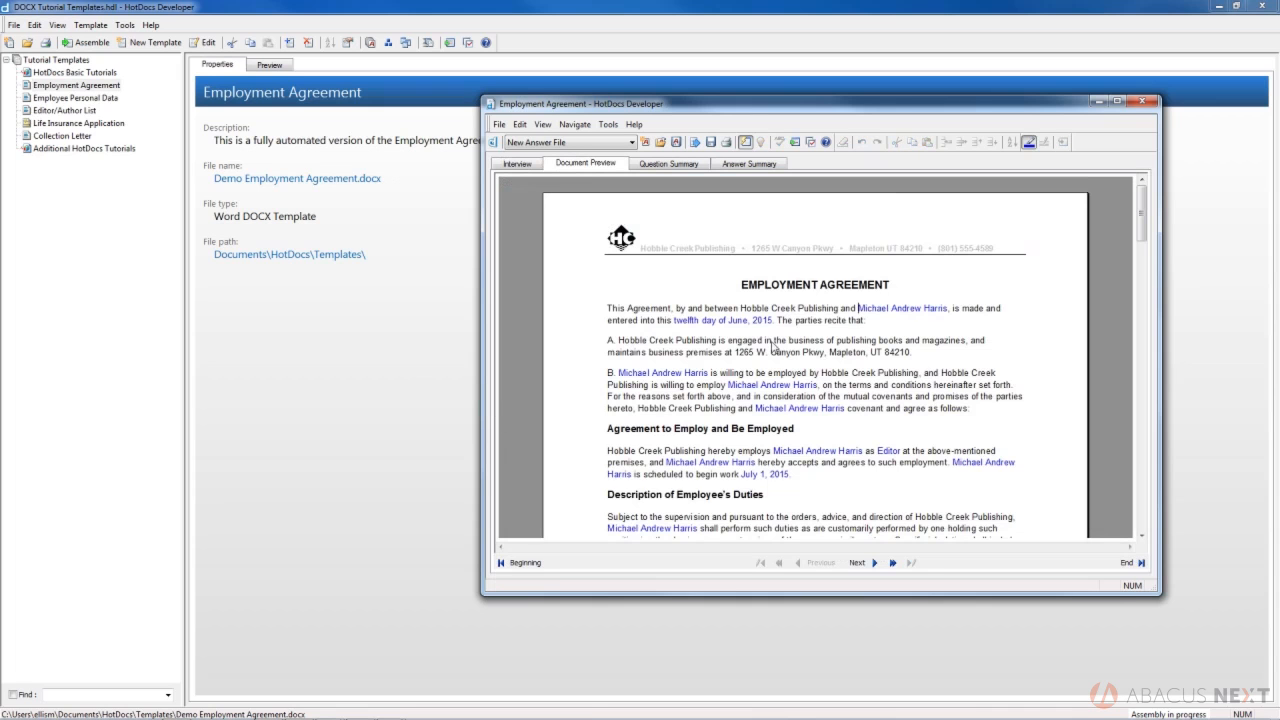
pyautogui.click(801, 310)
pyautogui.scroll(-2, 817, 463)
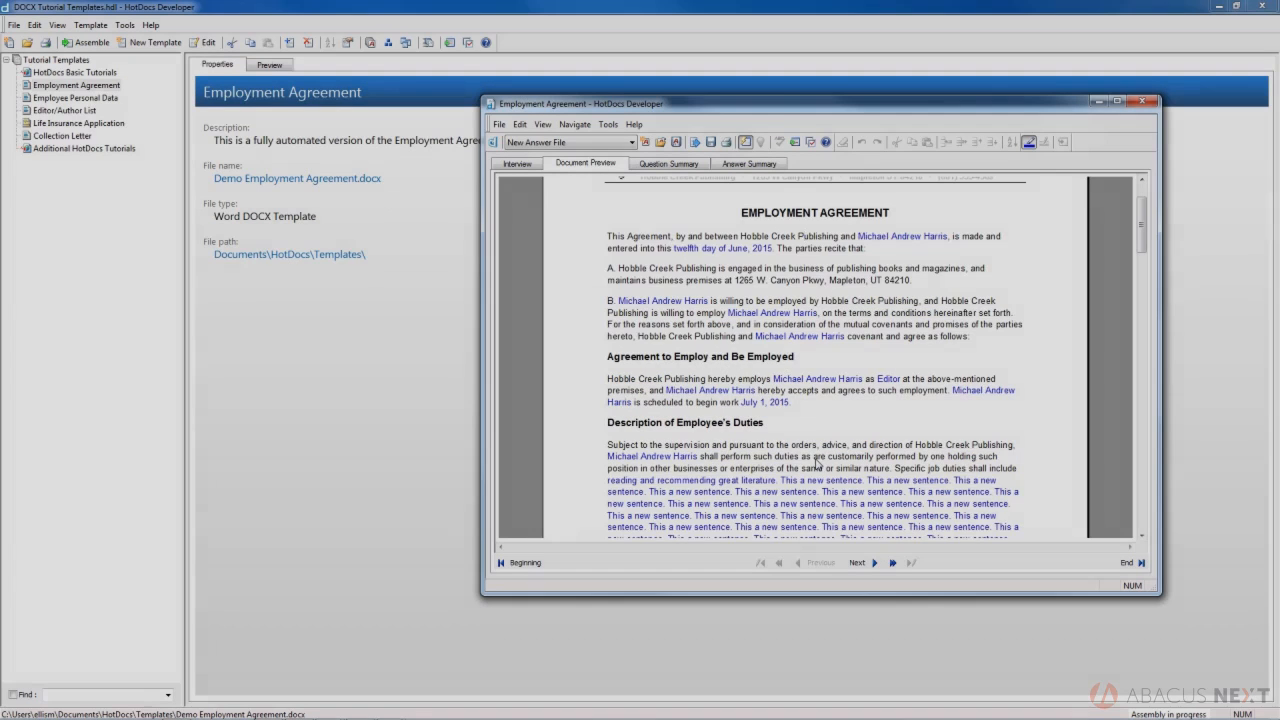